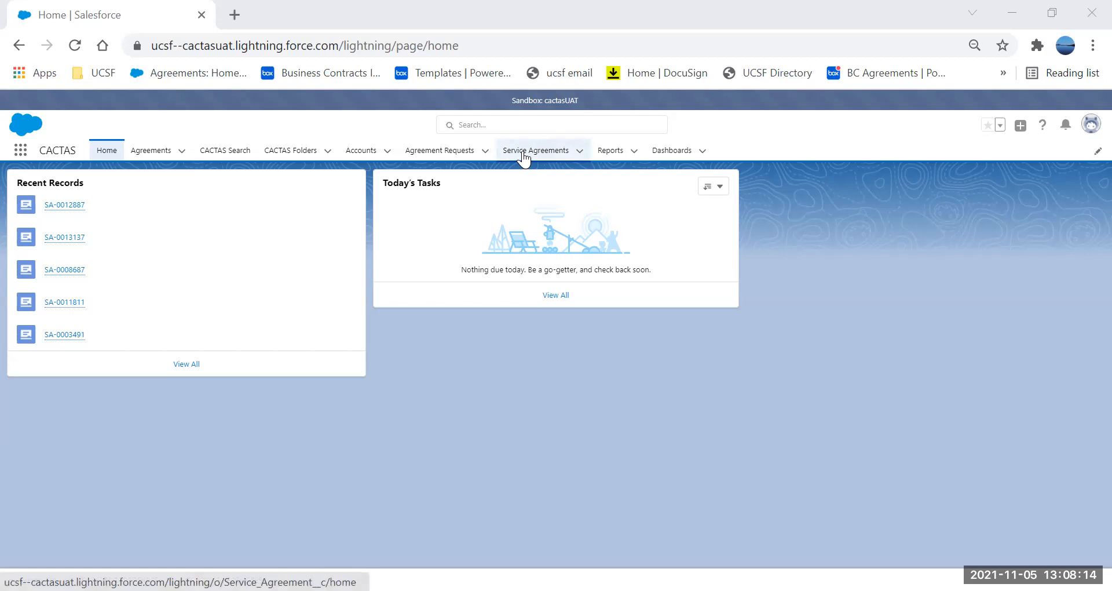
- Open the Service Agreements list and check which list views are available
left_click(524, 154)
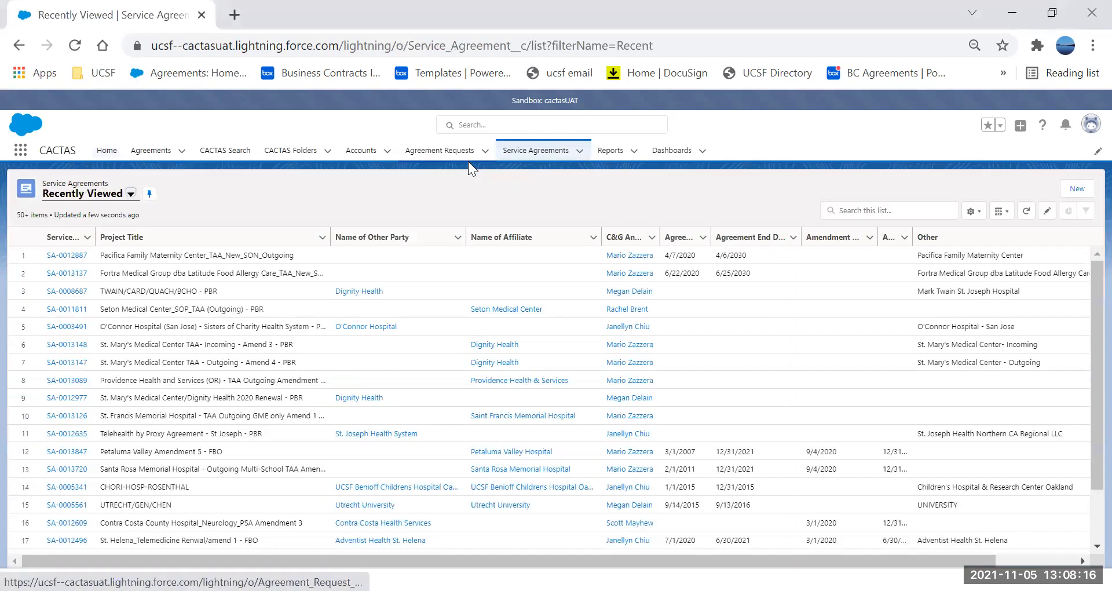
left_click(113, 200)
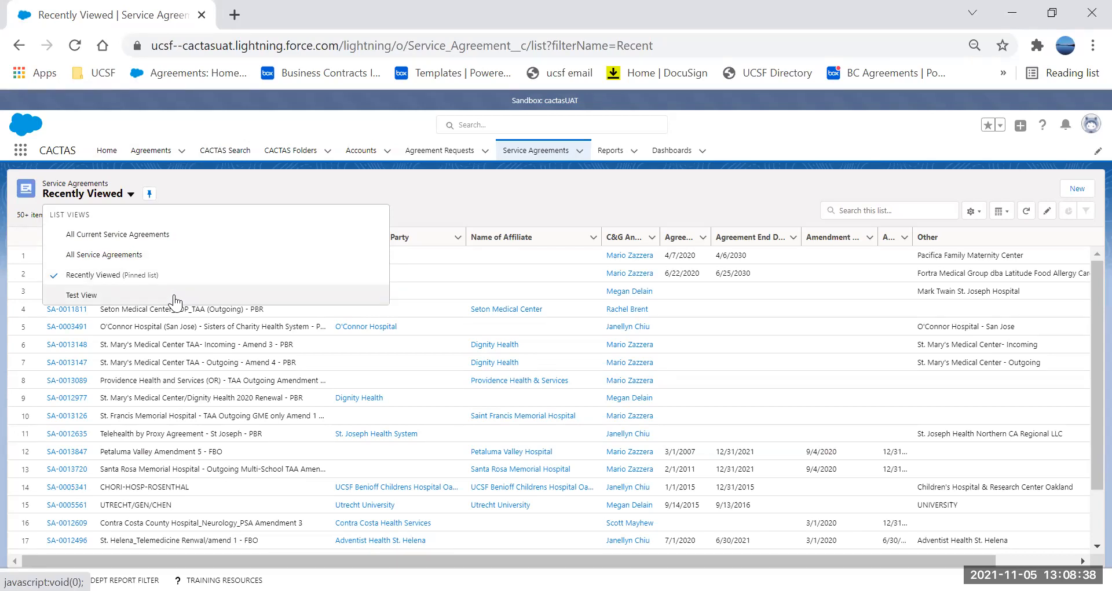
left_click(523, 190)
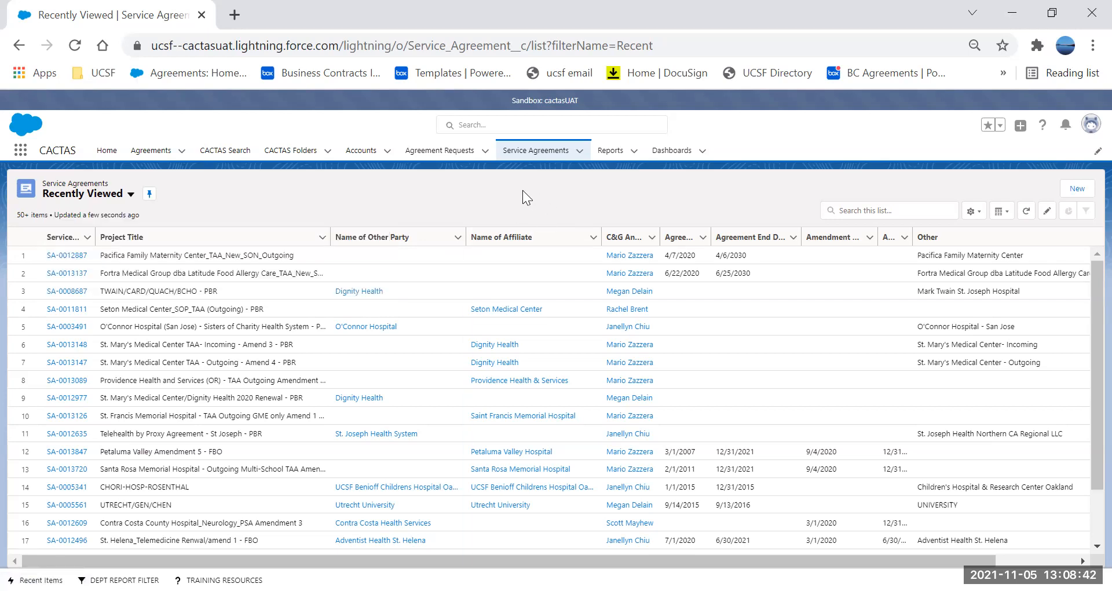
- Create a new service agreements list view named "Test View Example" that only its creator can see
left_click(972, 212)
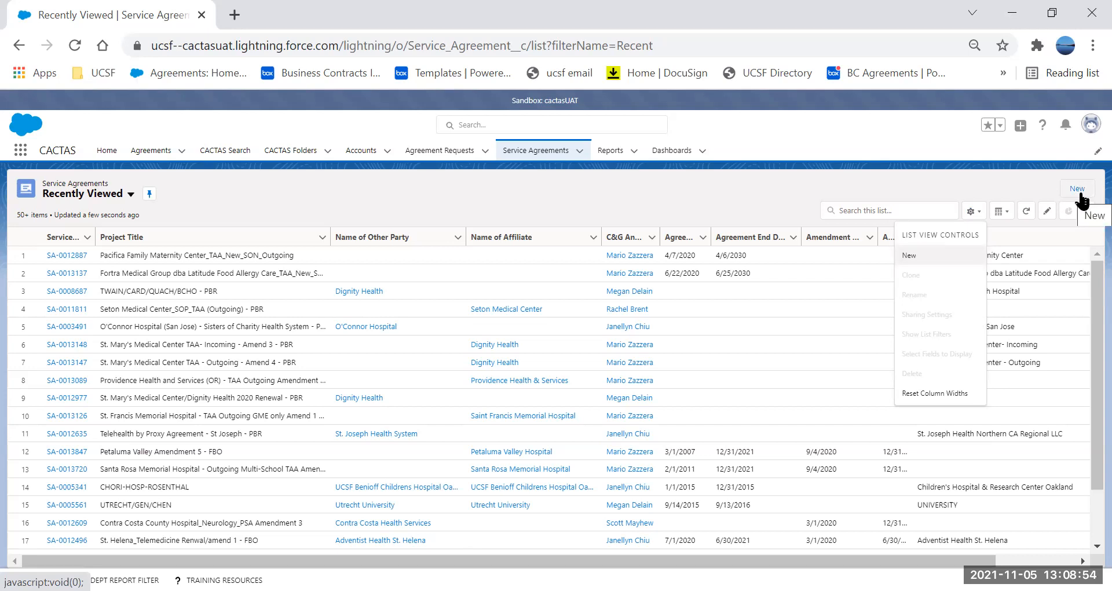
left_click(907, 256)
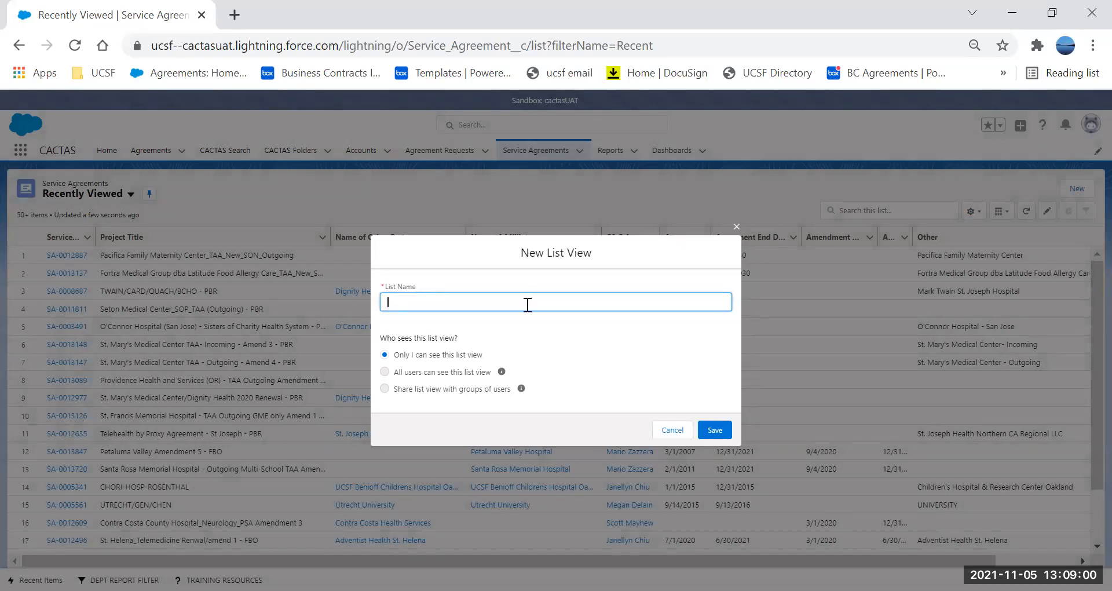
type("Test View Example")
left_click(713, 431)
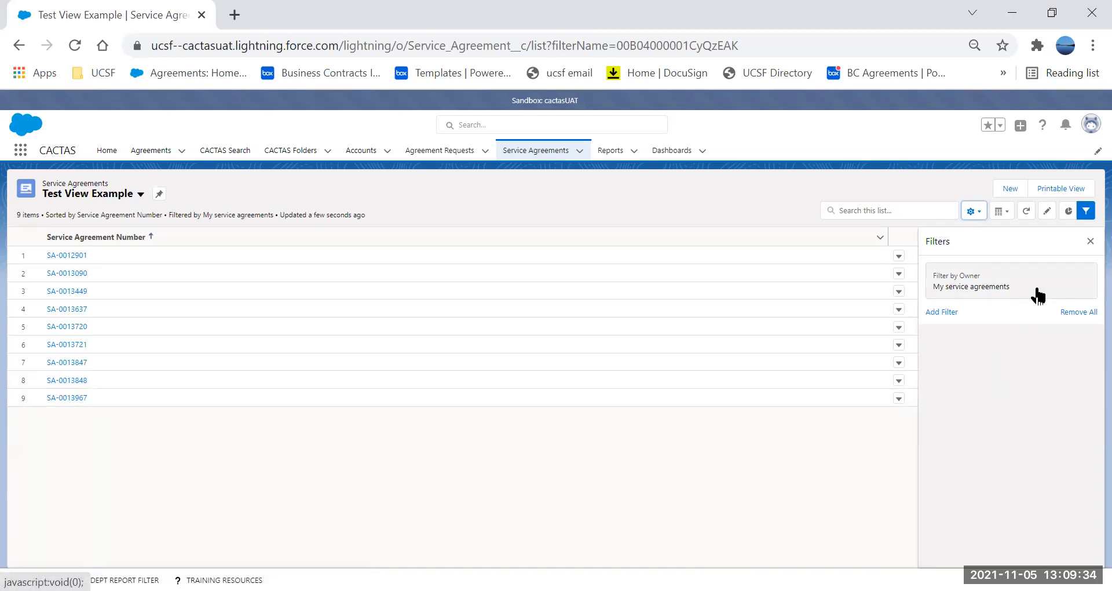
- Set the list view's owner filter to All service agreements and save the filter
left_click(977, 292)
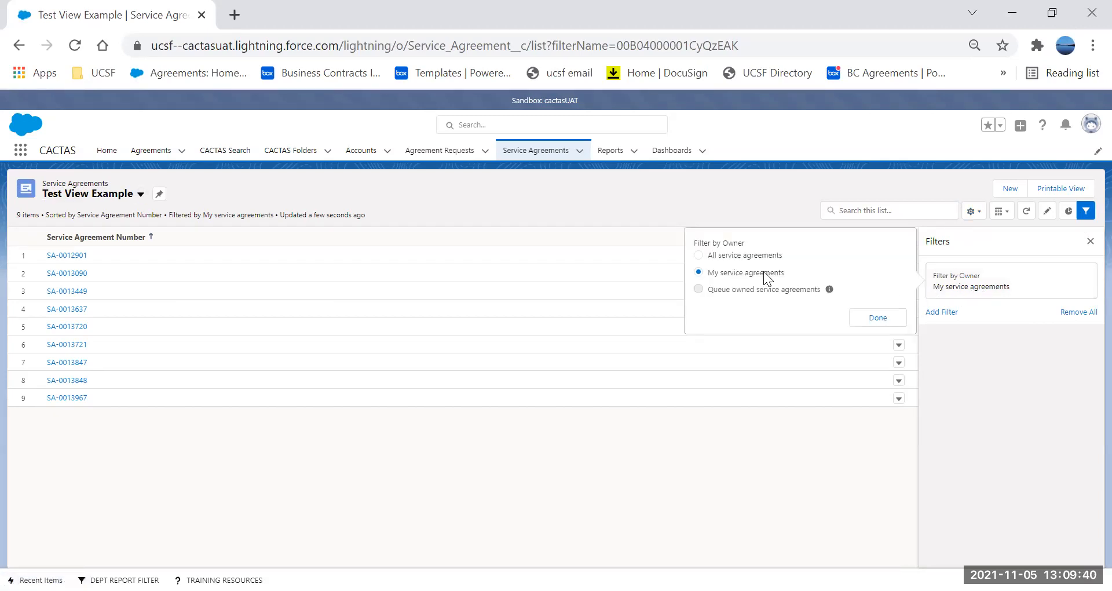
left_click(697, 255)
left_click(878, 317)
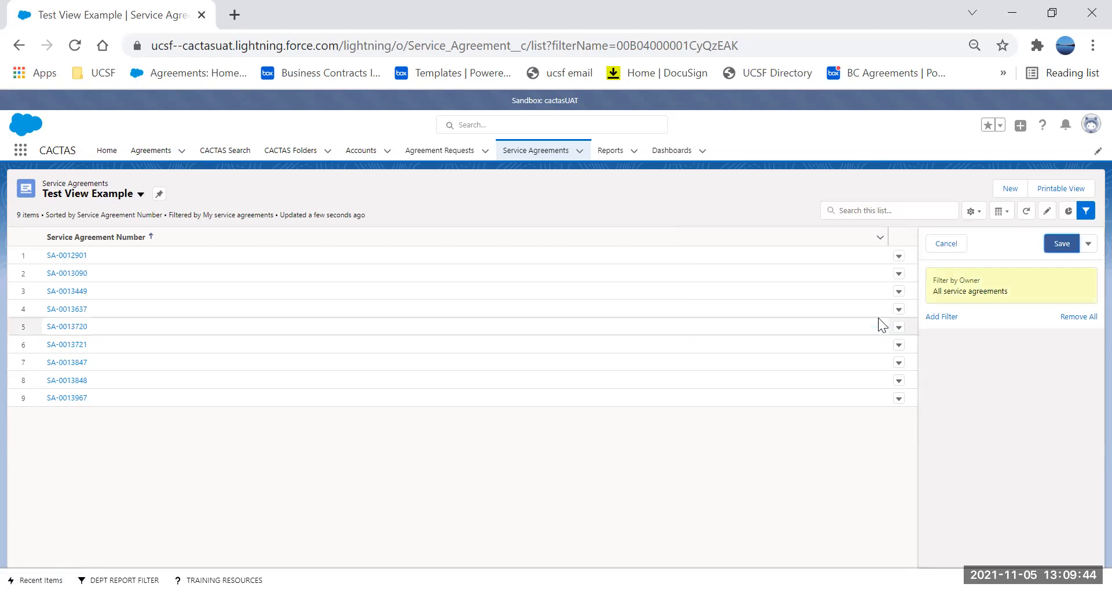
left_click(1062, 244)
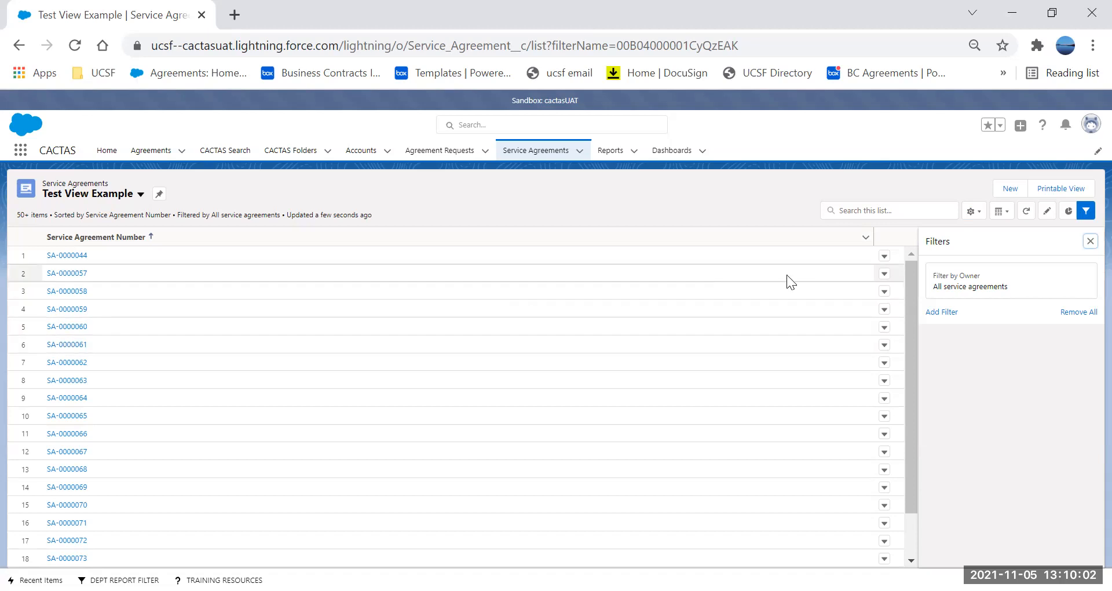
- Choose the fields to display in the list view and add Project Title to the visible fields
left_click(973, 212)
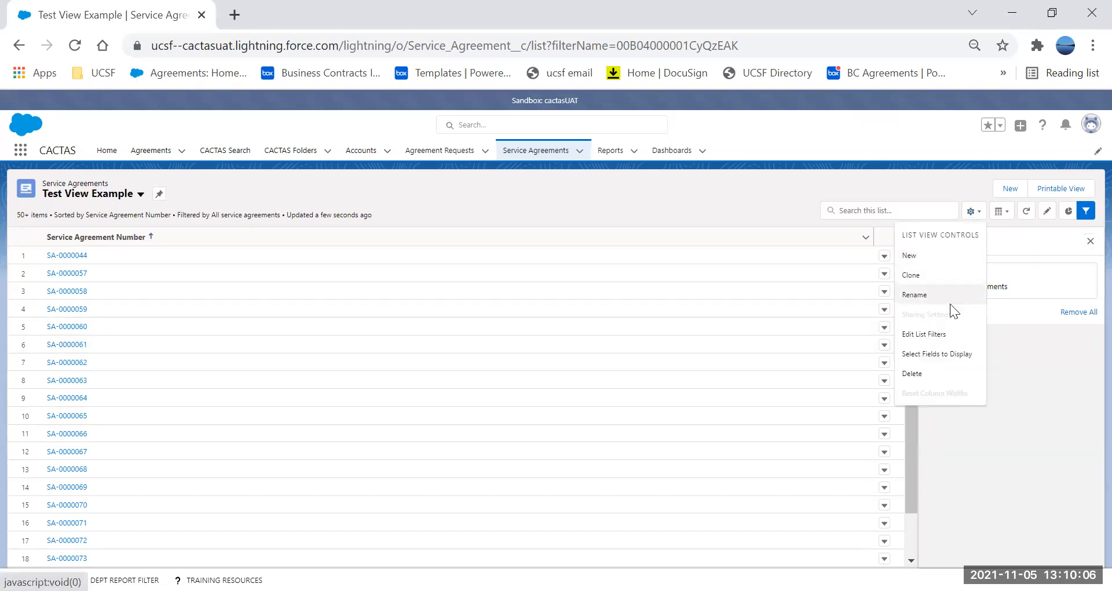
left_click(950, 354)
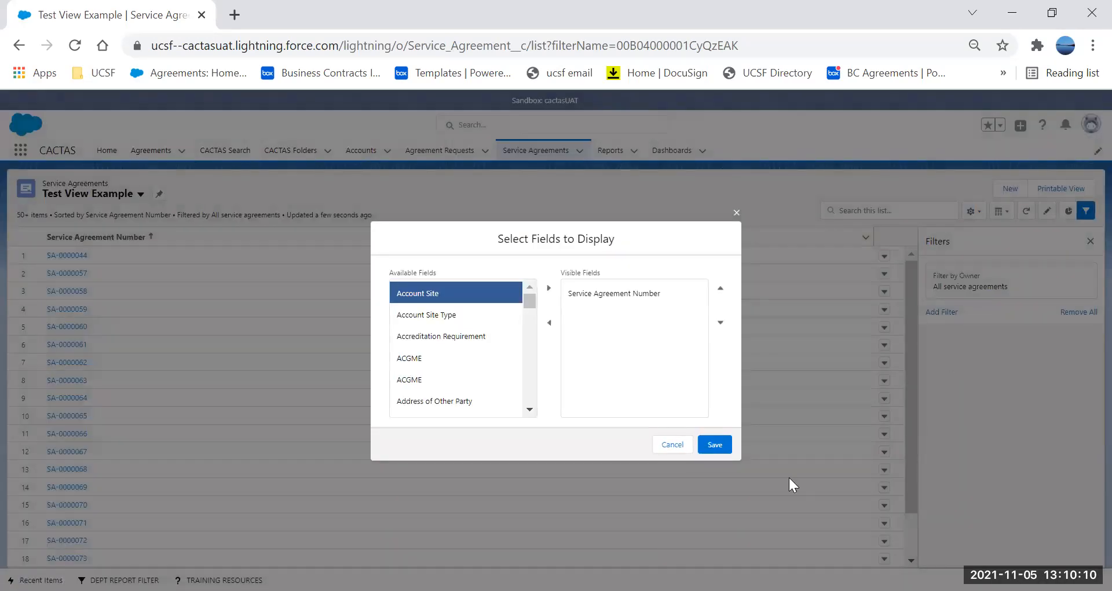
left_click_drag(530, 301, 530, 299)
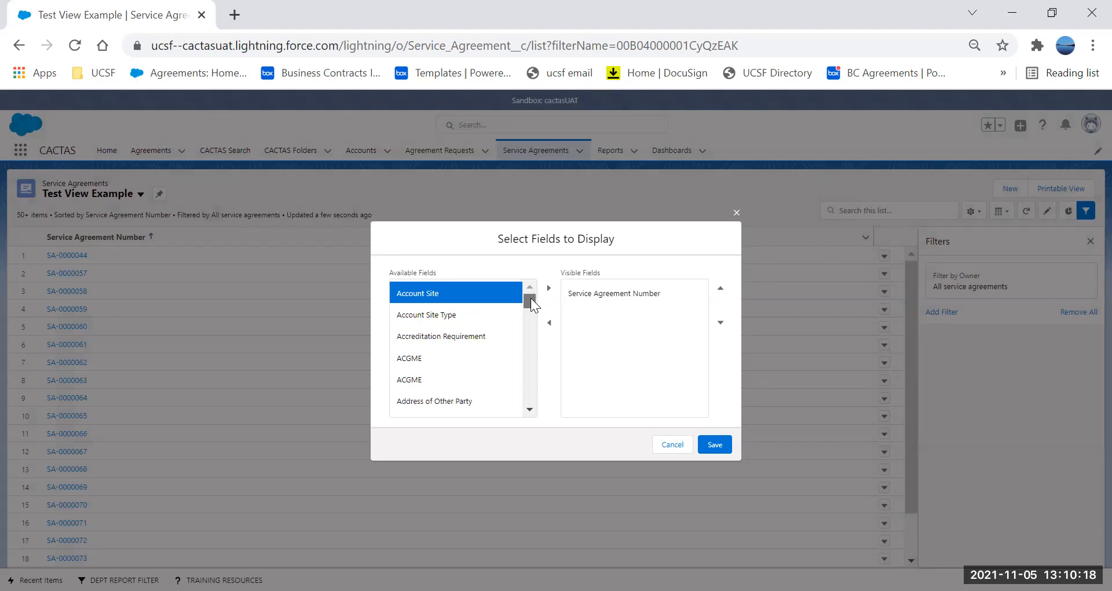
mouse_move(531, 300)
left_mouse_down()
mouse_move(530, 311)
mouse_move(531, 298)
left_mouse_up()
left_click_drag(528, 299, 528, 355)
left_click(530, 410)
left_click(530, 410)
left_click(529, 410)
left_click(462, 378)
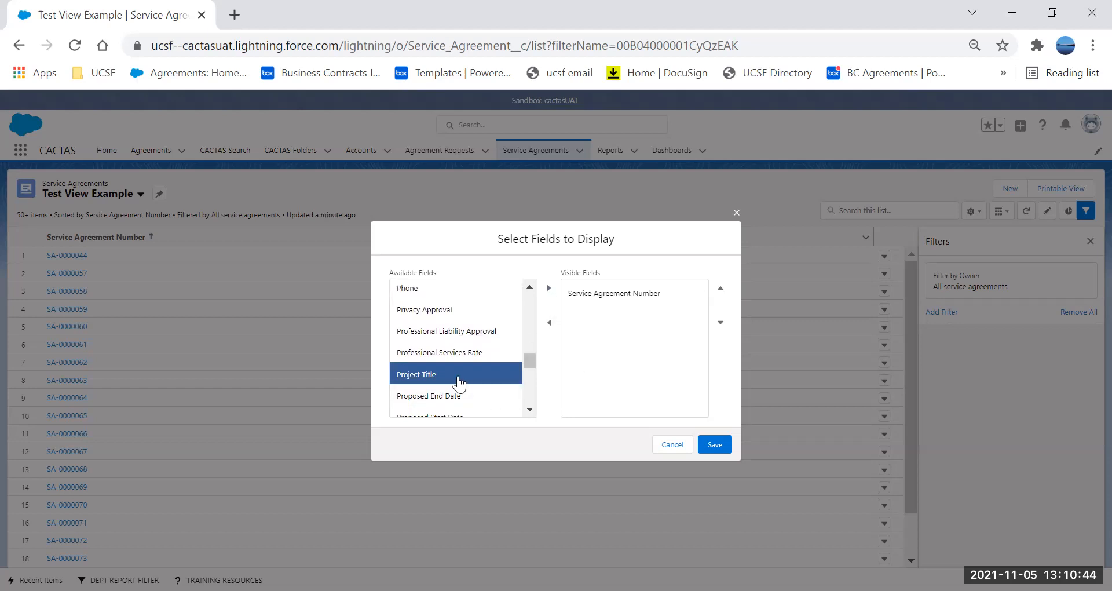
double_click(408, 375)
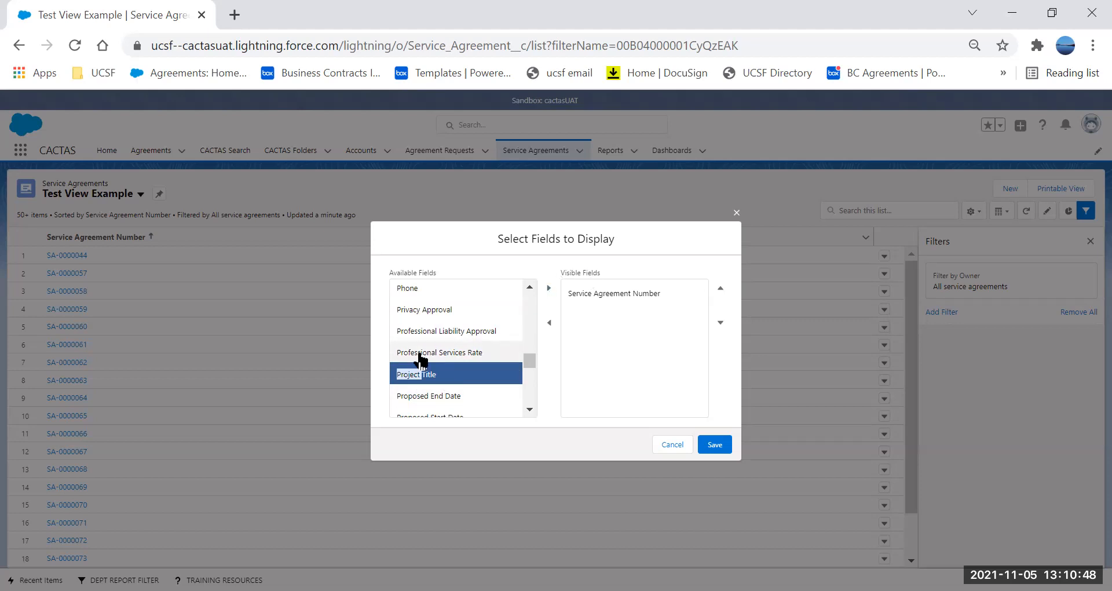
left_click(423, 375)
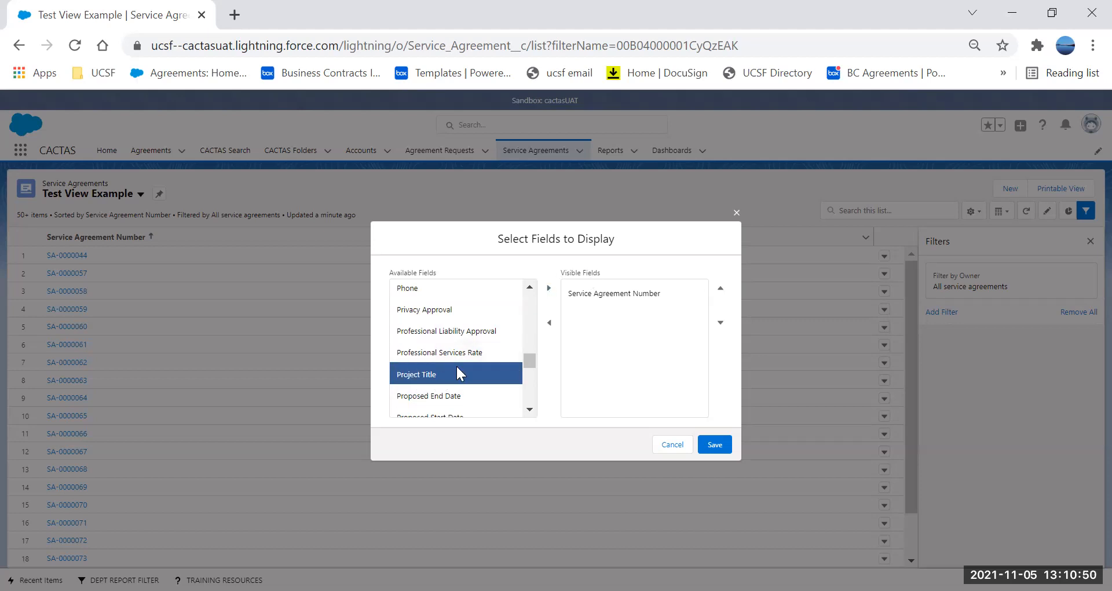
left_click(549, 290)
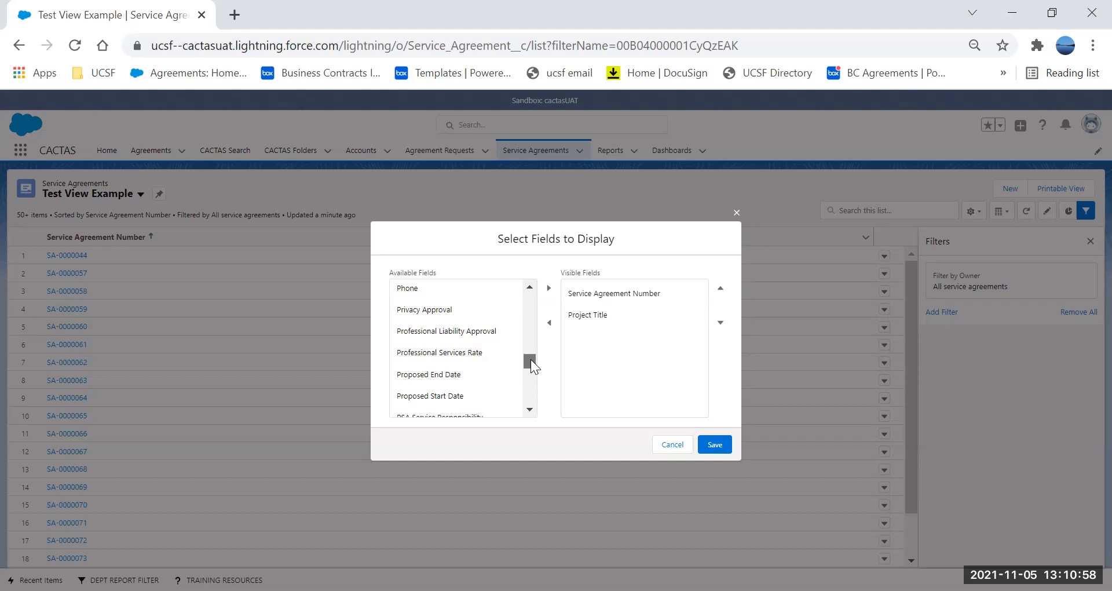
- Add Name of Affiliate and Name of Other Party to the visible fields
left_click(529, 288)
left_click(530, 289)
left_click(529, 290)
left_click(529, 289)
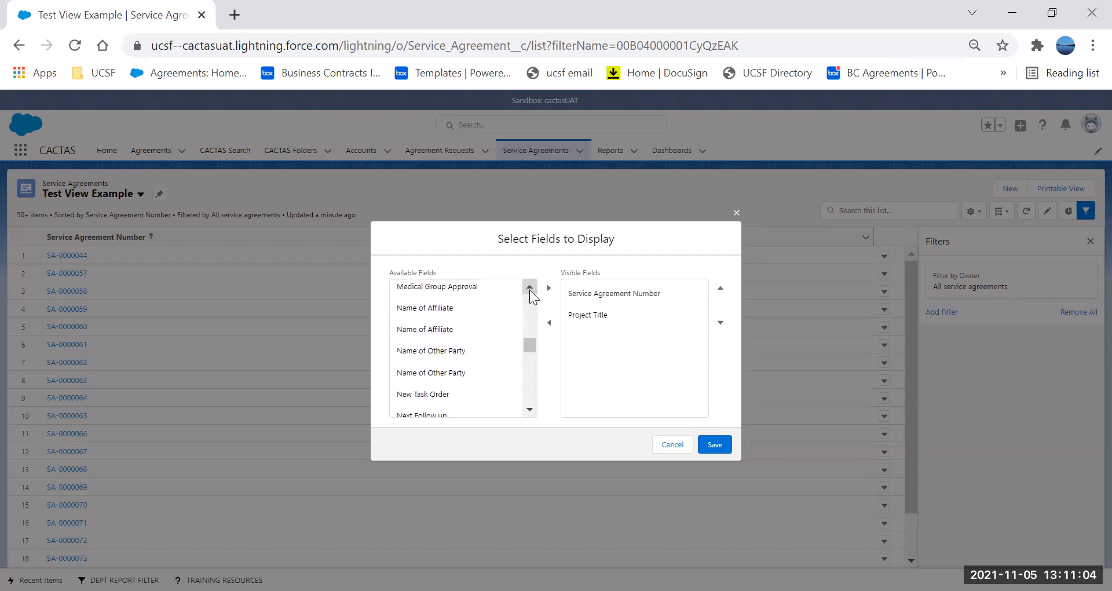
left_click(470, 311)
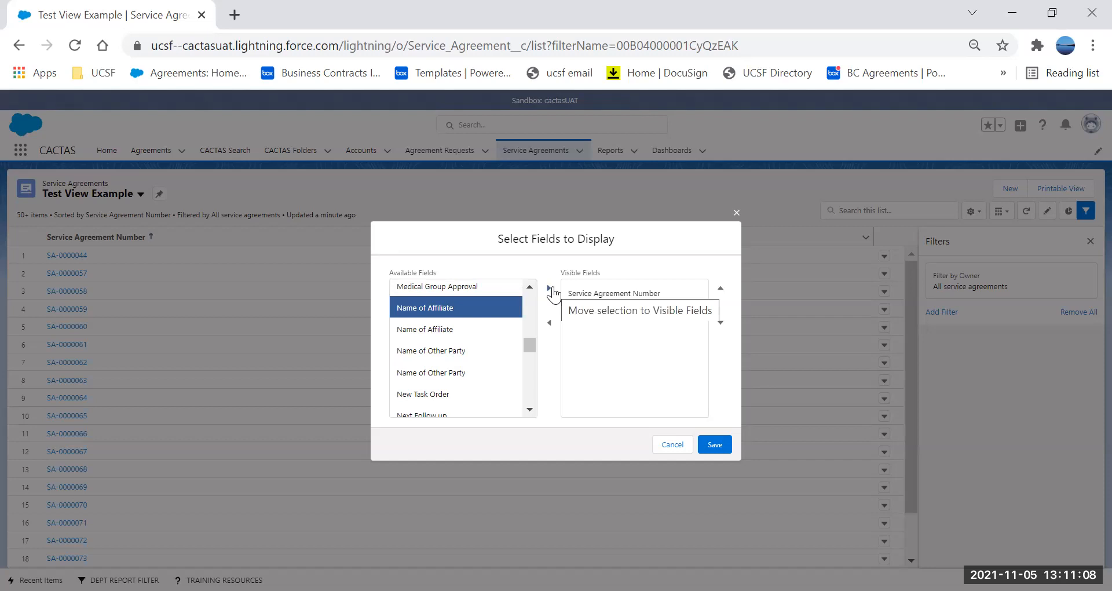
left_click(549, 288)
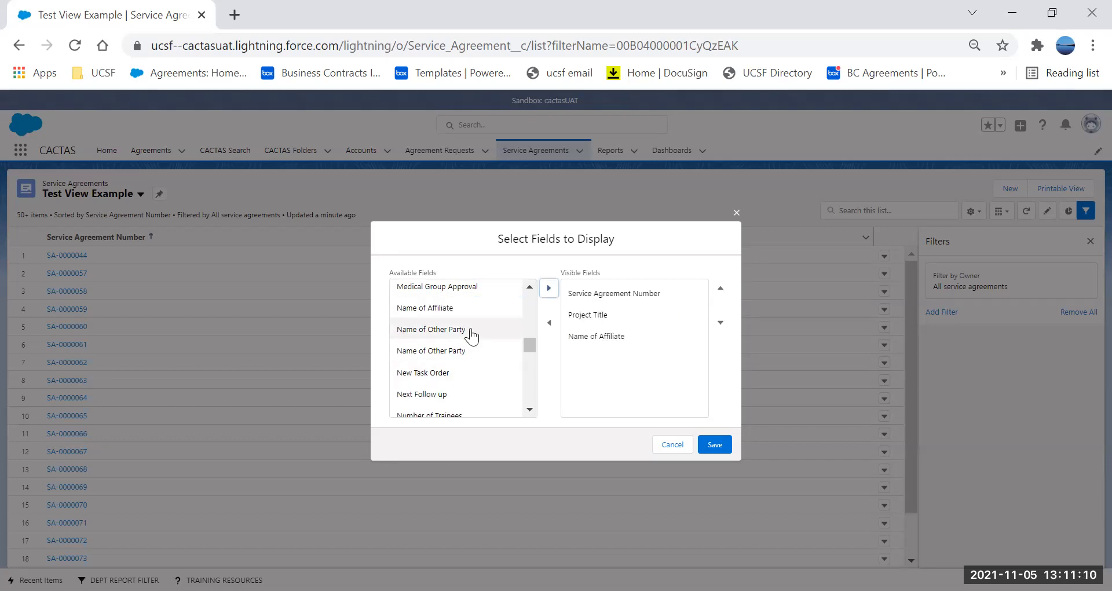
left_click(471, 329)
left_click(548, 288)
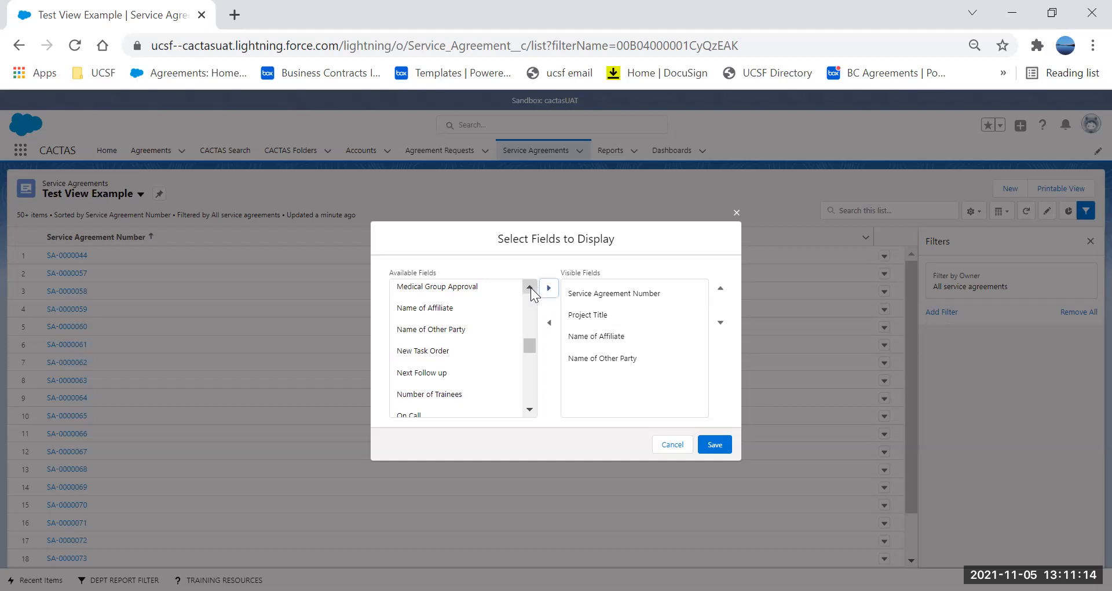
- Find the School field among the available fields and add it to the visible fields
left_click(528, 287)
left_click_drag(529, 345, 527, 379)
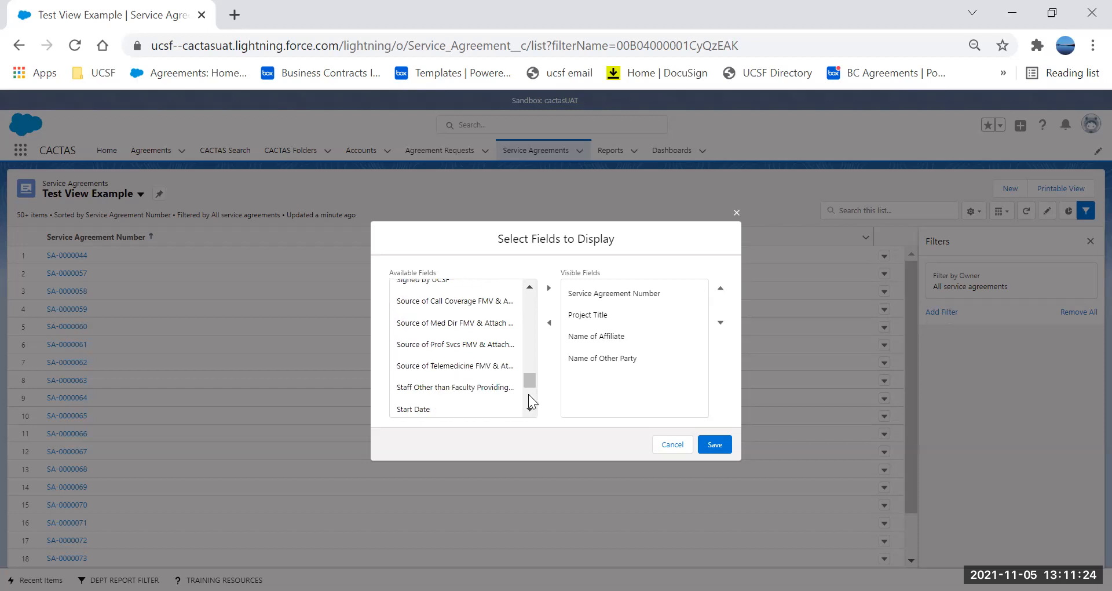
left_click(529, 287)
left_click(529, 287)
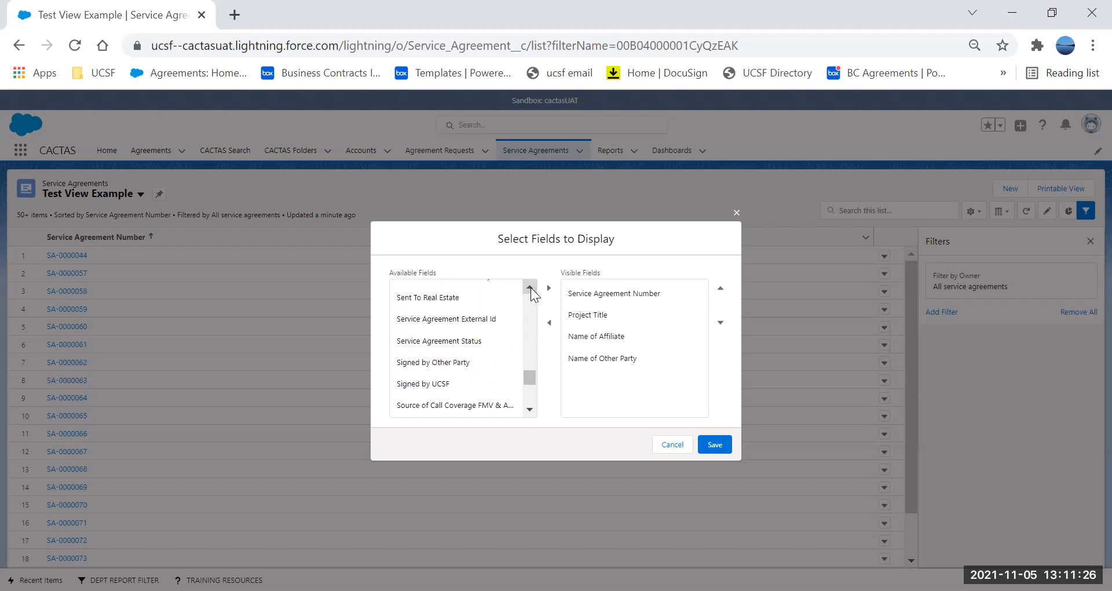
left_click(529, 287)
left_click(529, 287)
left_click(529, 288)
left_click(529, 288)
left_click(529, 287)
left_click(411, 369)
left_click(548, 289)
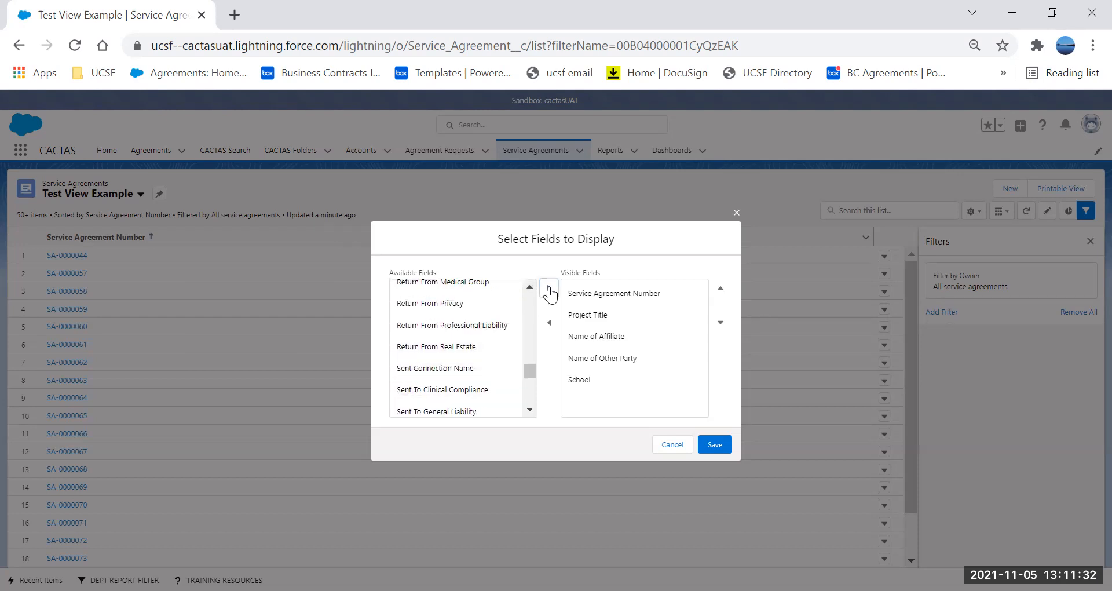
- Add the Department field to the visible fields
left_click_drag(534, 372, 534, 323)
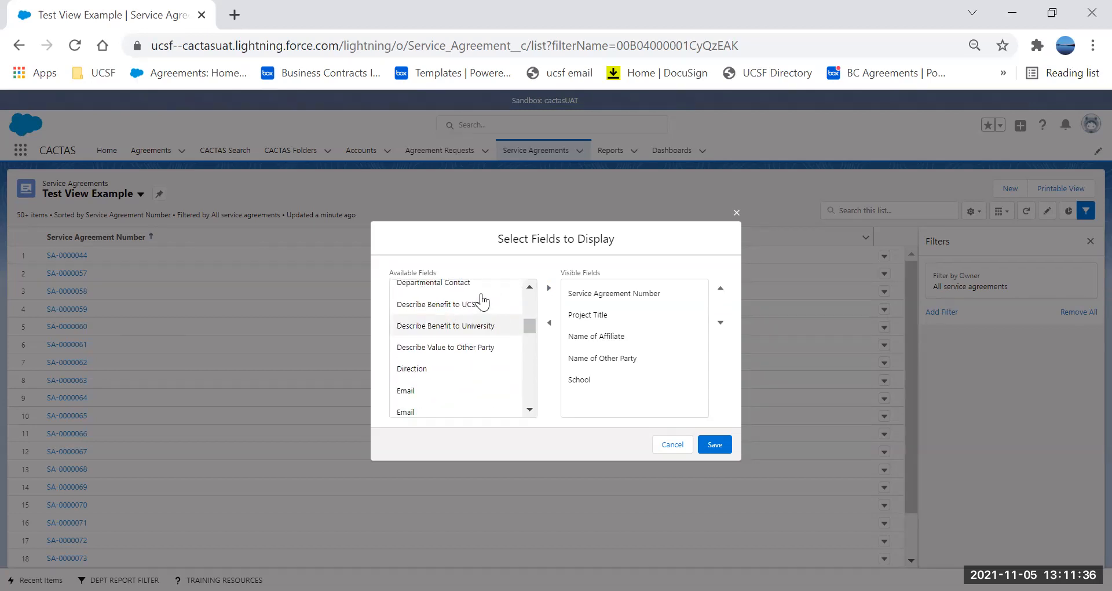
left_click(525, 286)
left_click(524, 286)
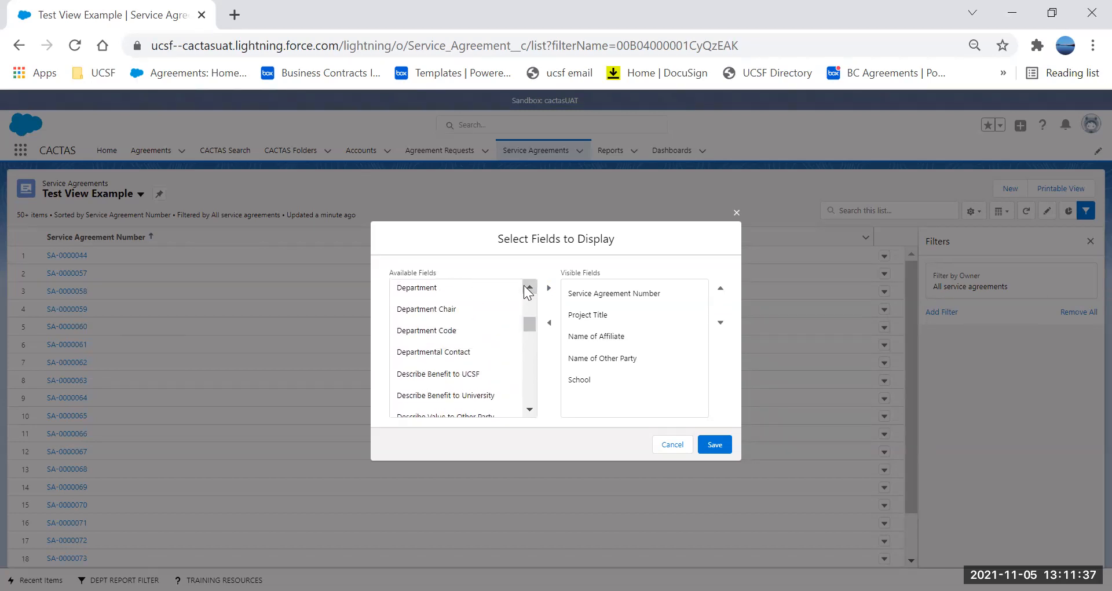
left_click(459, 288)
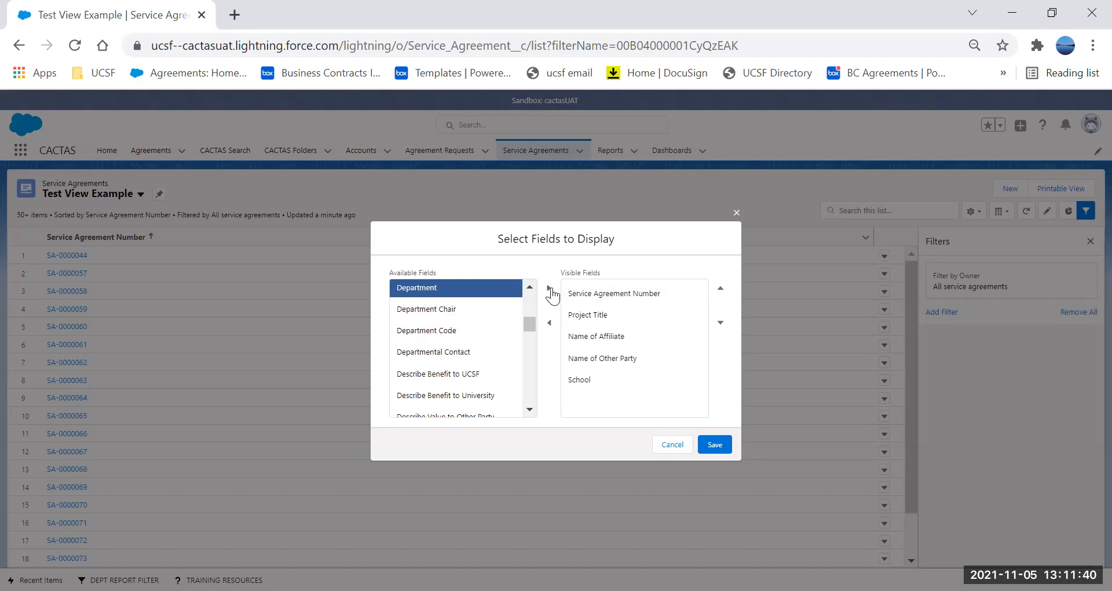
left_click(549, 288)
- Add Agreement End Date and Amendment End Date to the visible fields and save the field selection
left_click_drag(526, 320, 524, 305)
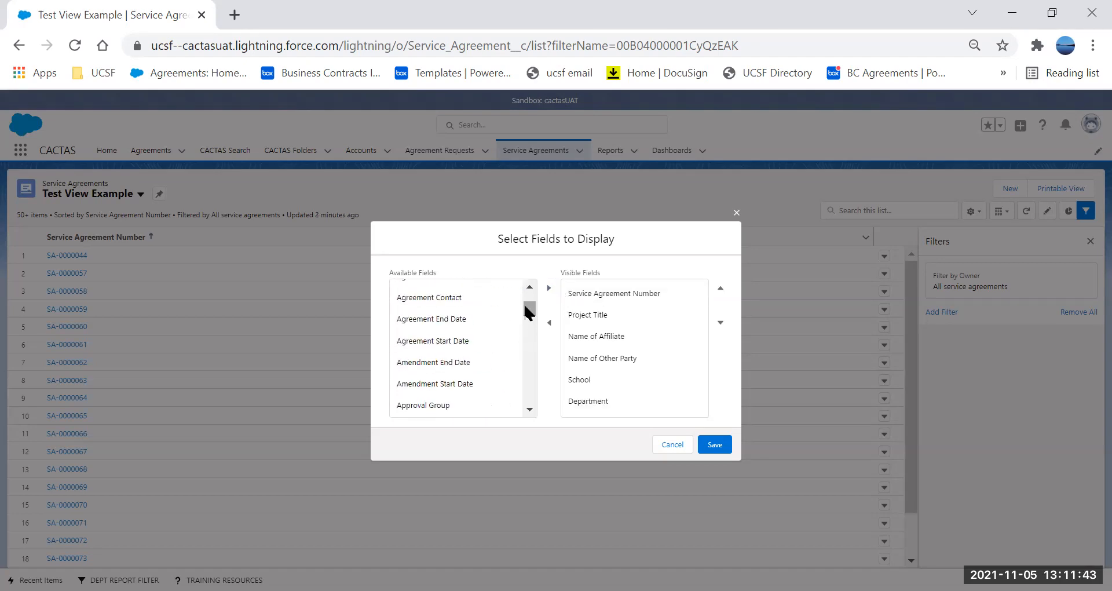
left_click(481, 322)
left_click(549, 289)
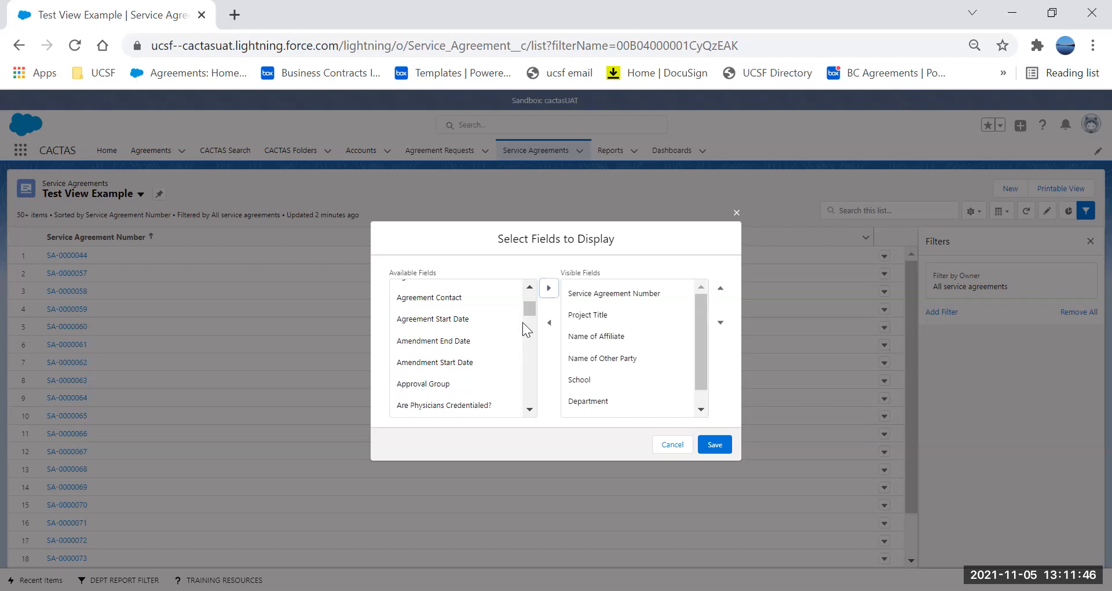
left_click(476, 341)
left_click(549, 288)
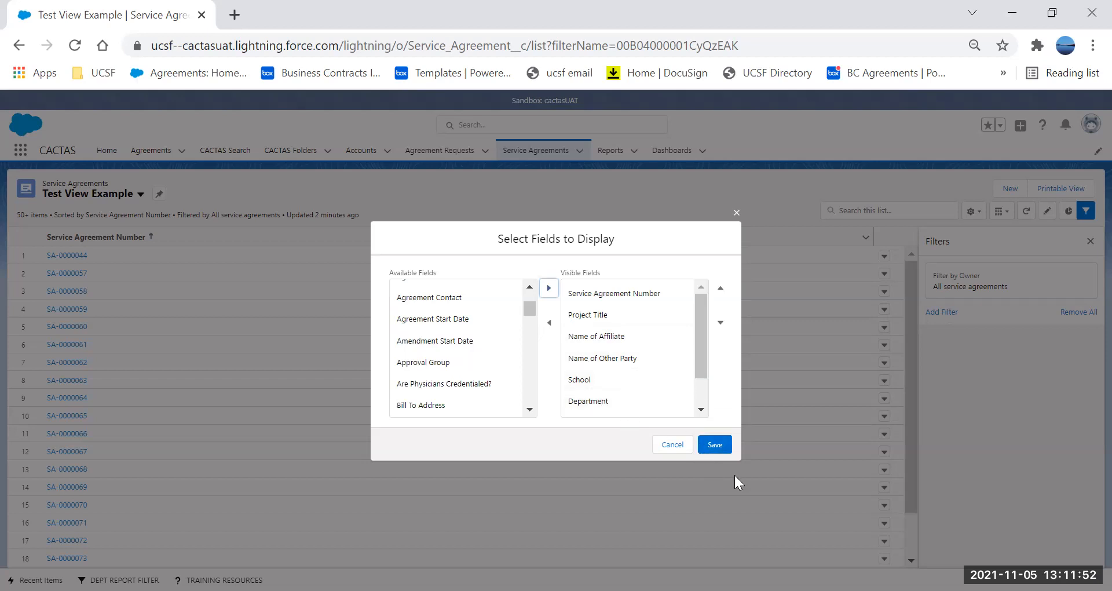
left_click(715, 444)
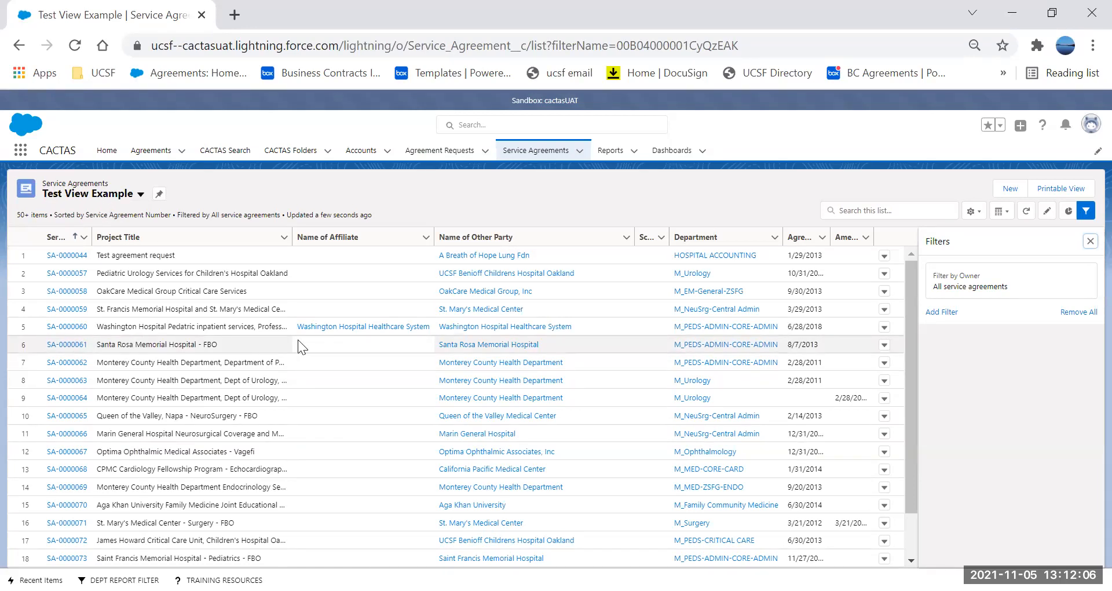
- Pin the list view, narrow its Name of Other Party and Department columns, and widen the Agreement End Date and Amendment End Date columns
left_click(160, 195)
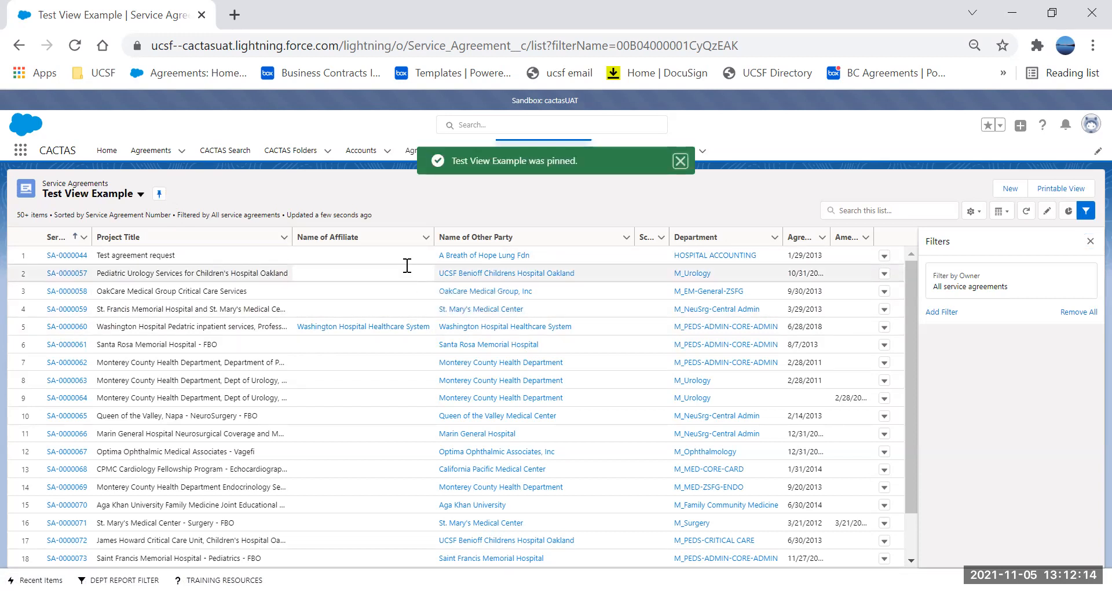
left_click_drag(635, 237, 531, 235)
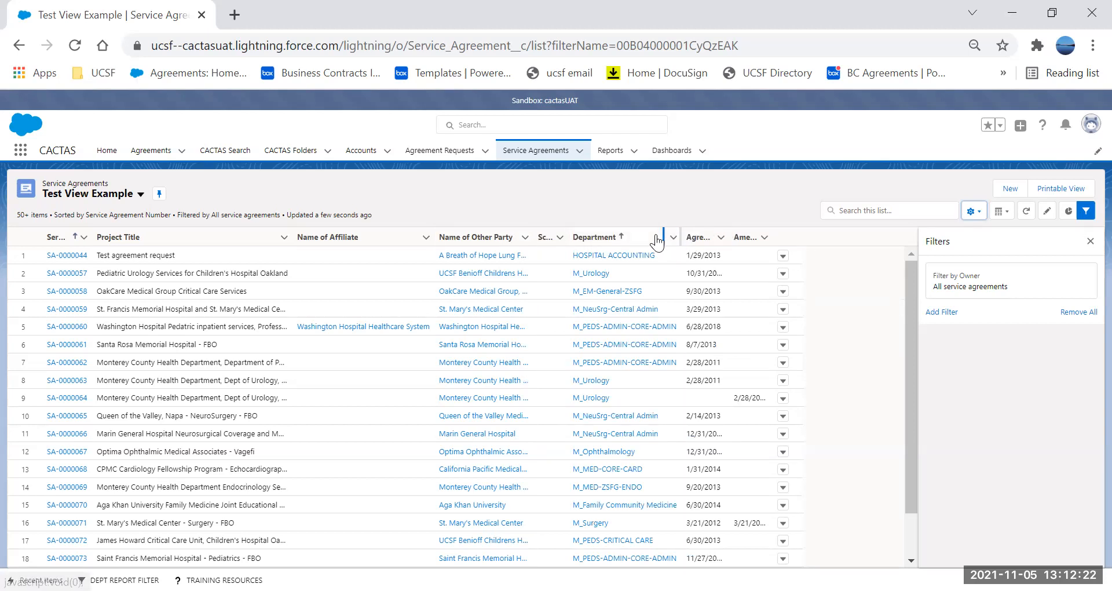
left_click_drag(680, 237, 656, 237)
left_click_drag(755, 231, 846, 232)
left_click_drag(707, 237, 735, 237)
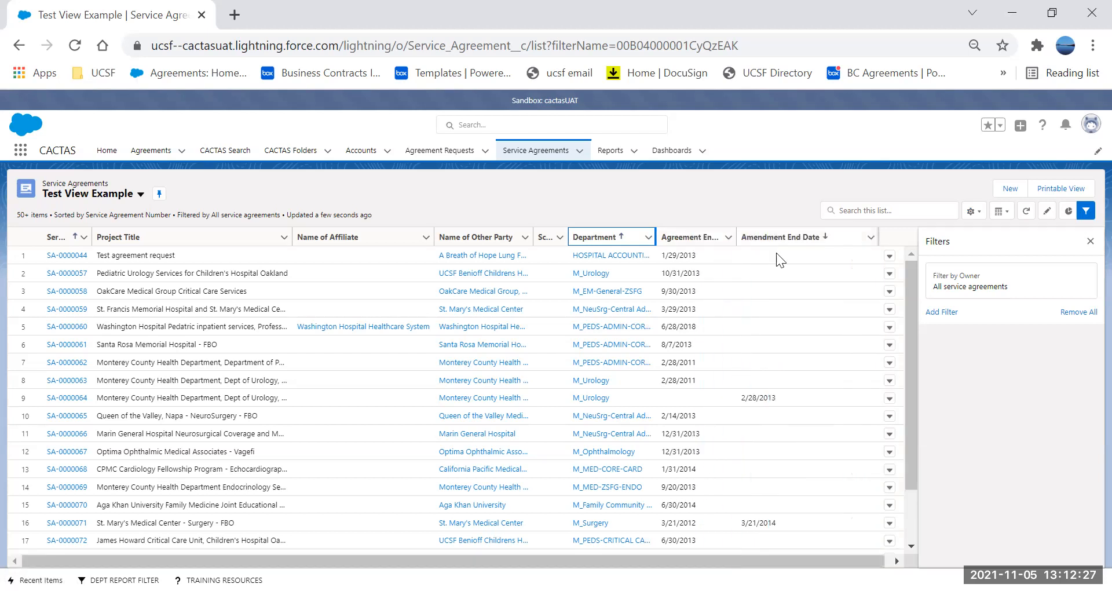
- Sort the service agreements by Agreement End Date with the latest dates first and look through the list
left_click(693, 238)
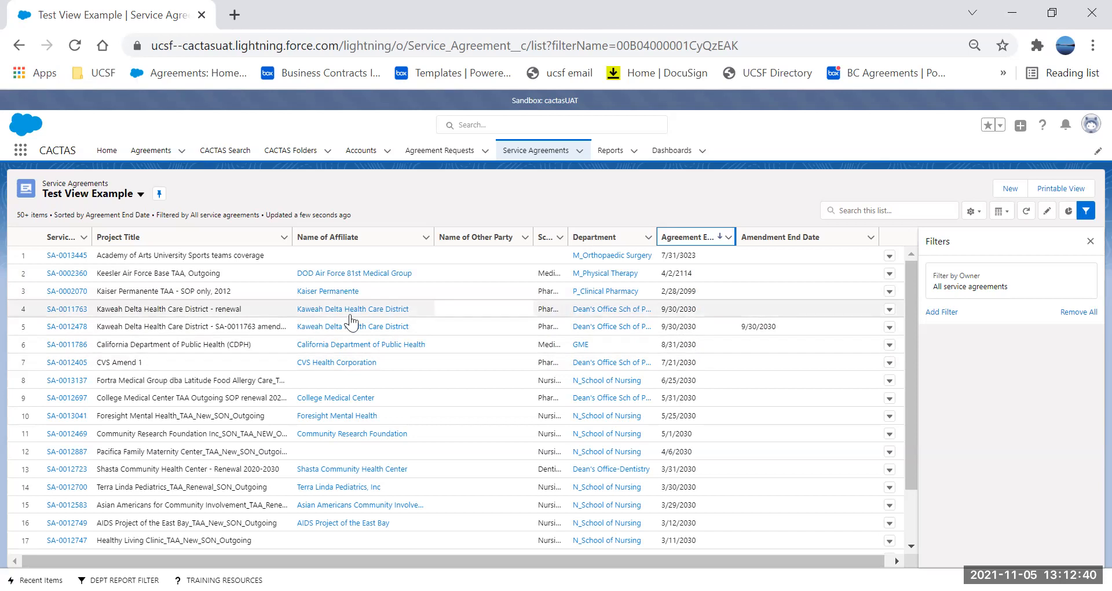
scroll(218, 335, "down", 3)
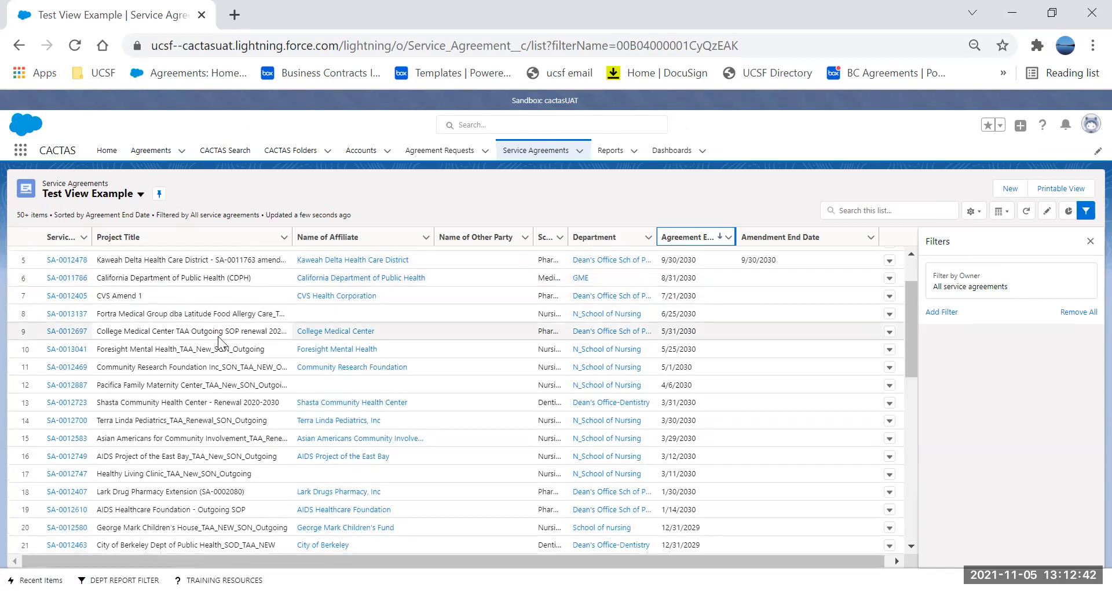